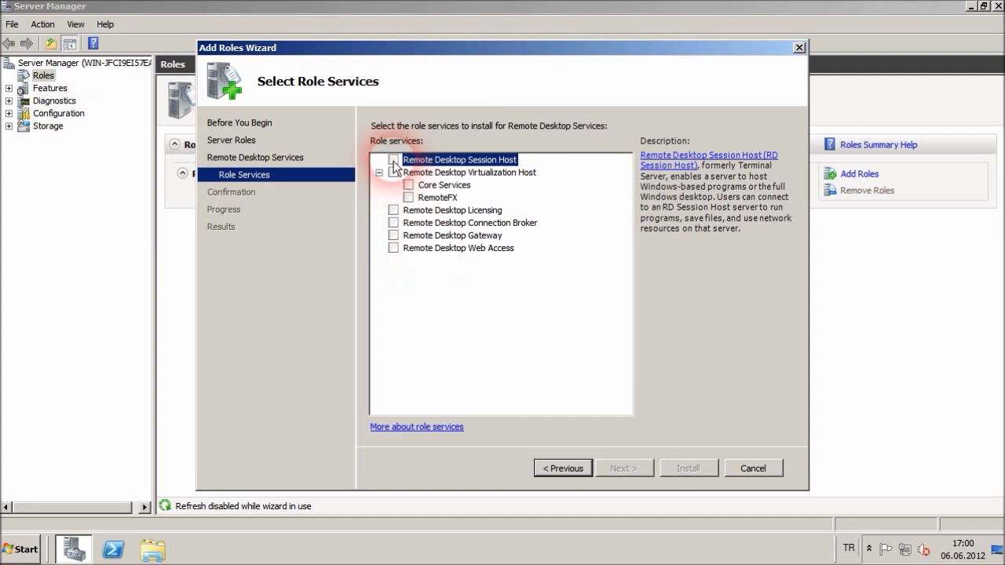
- Choose Remote Desktop Session Host as the role service to install and proceed to the authentication method settings
click(393, 159)
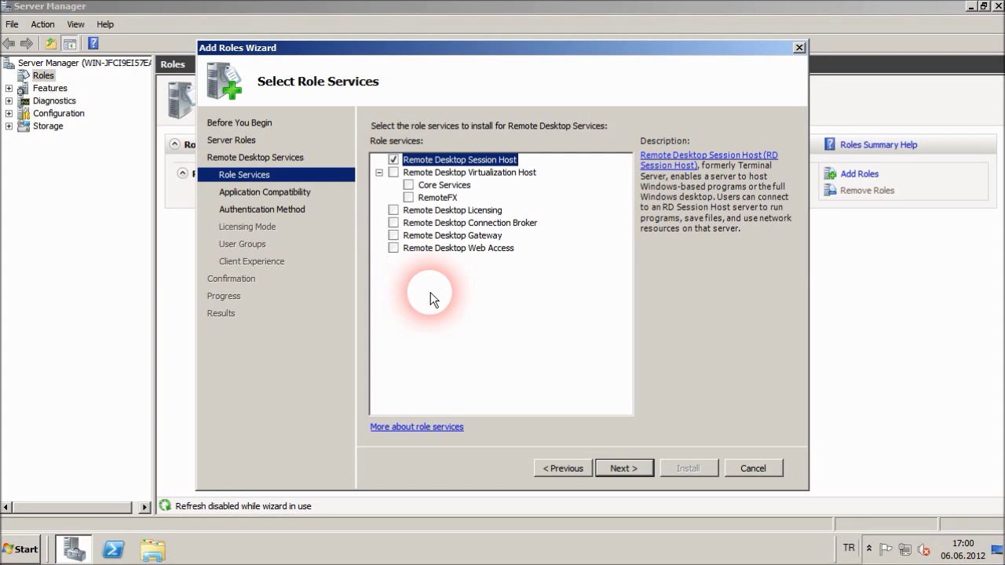
click(395, 225)
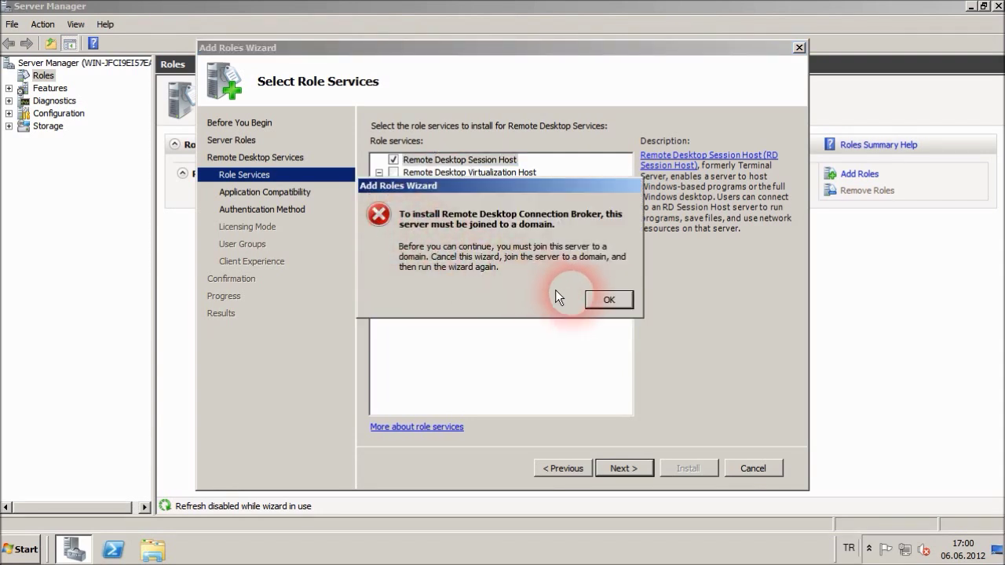
click(597, 299)
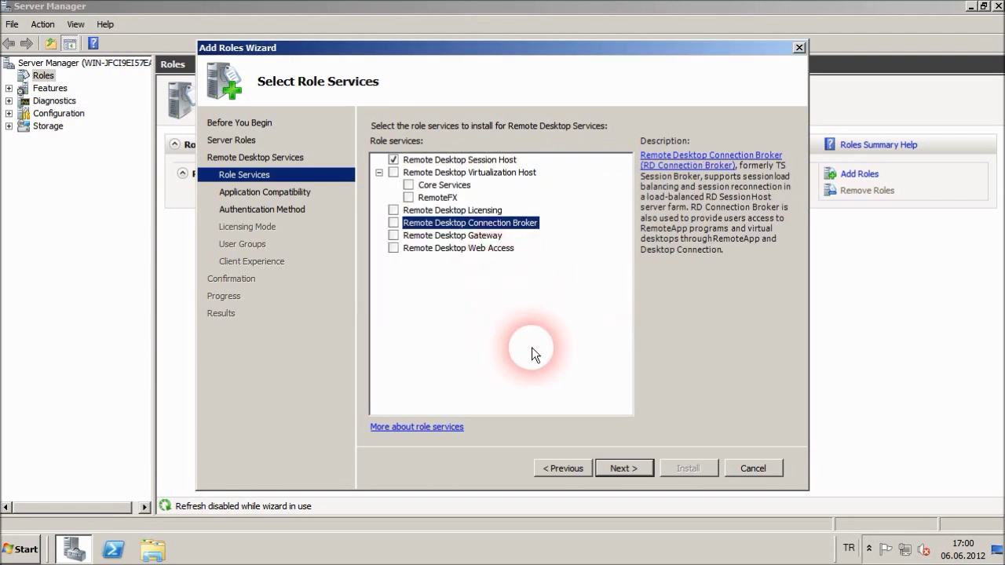
click(622, 471)
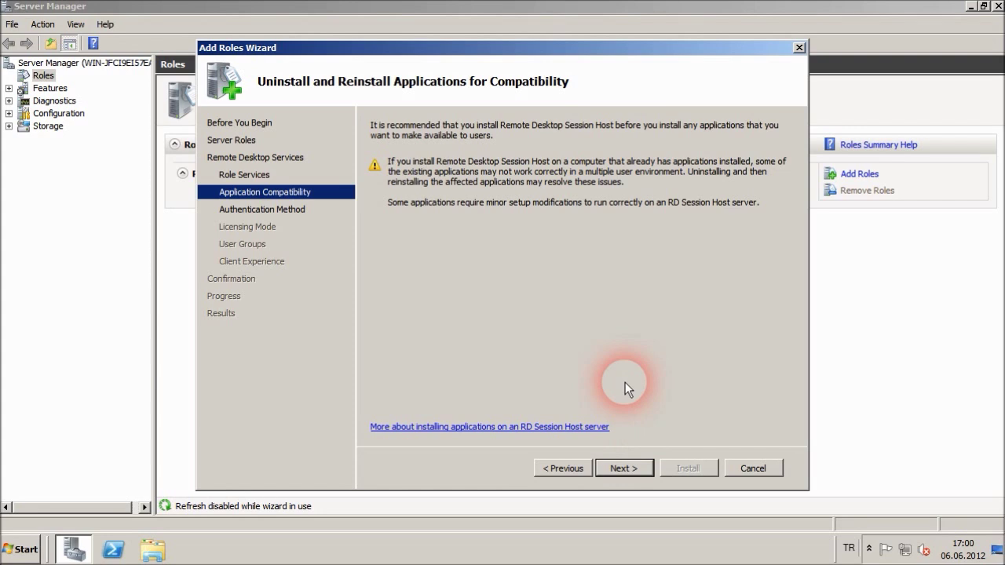
click(625, 471)
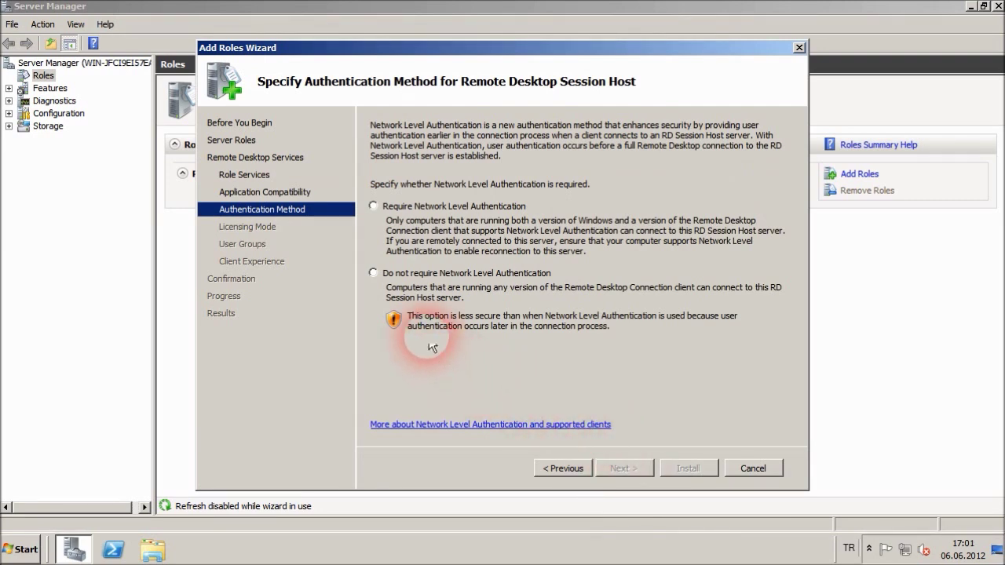
- Set the session host not to require Network Level Authentication, keeping licensing on Configure later and the default user group and client experience settings
click(375, 272)
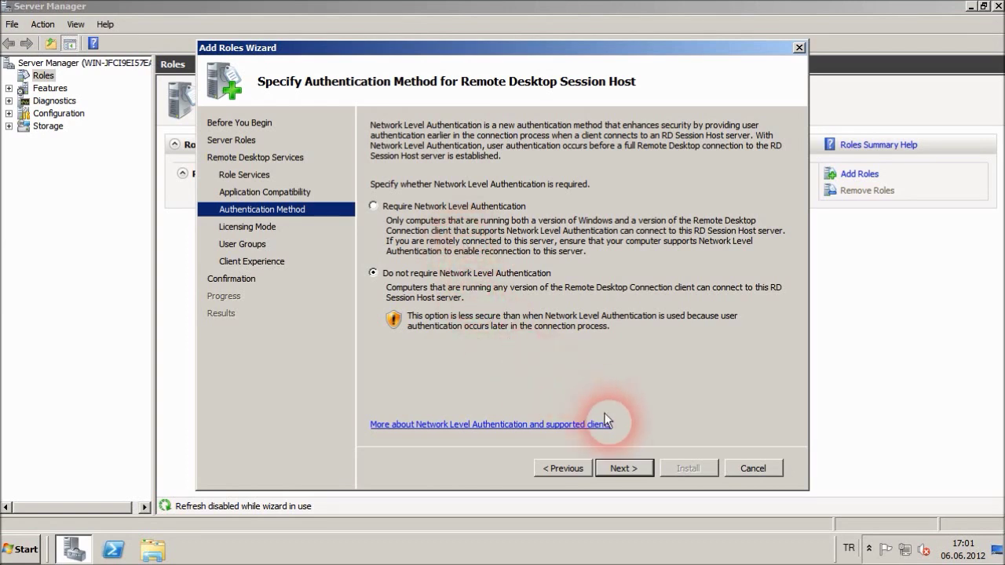
click(624, 467)
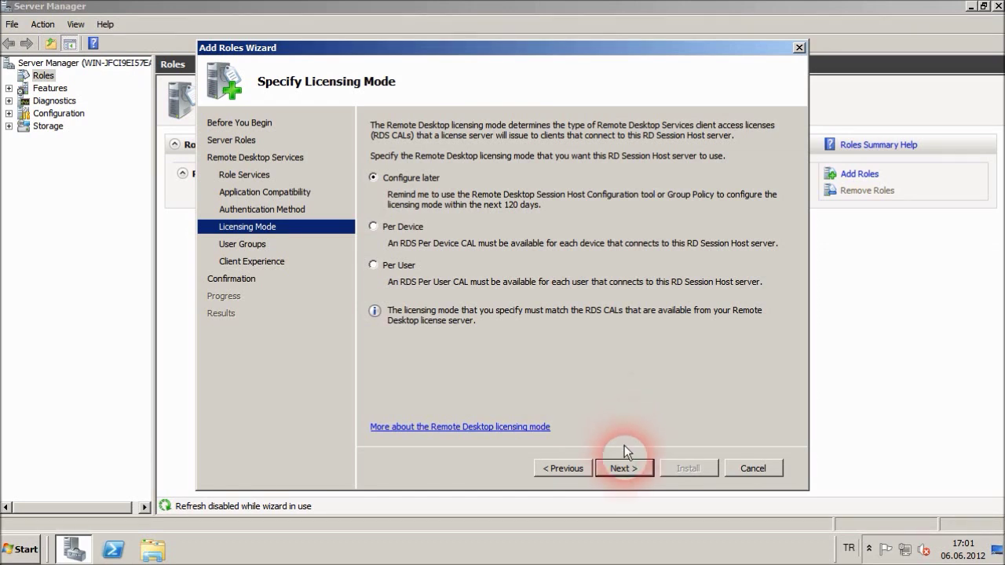
click(624, 468)
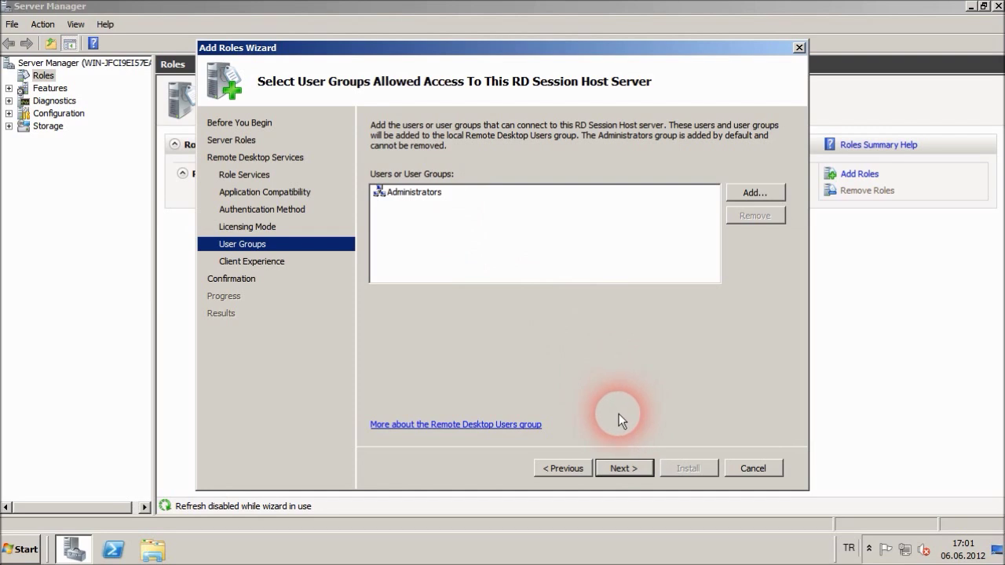
click(632, 468)
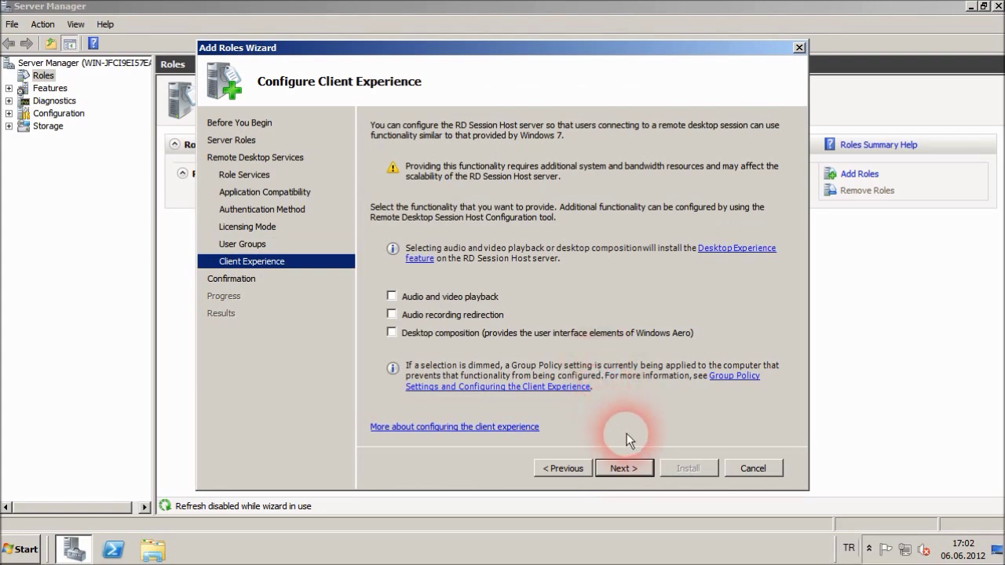
click(632, 469)
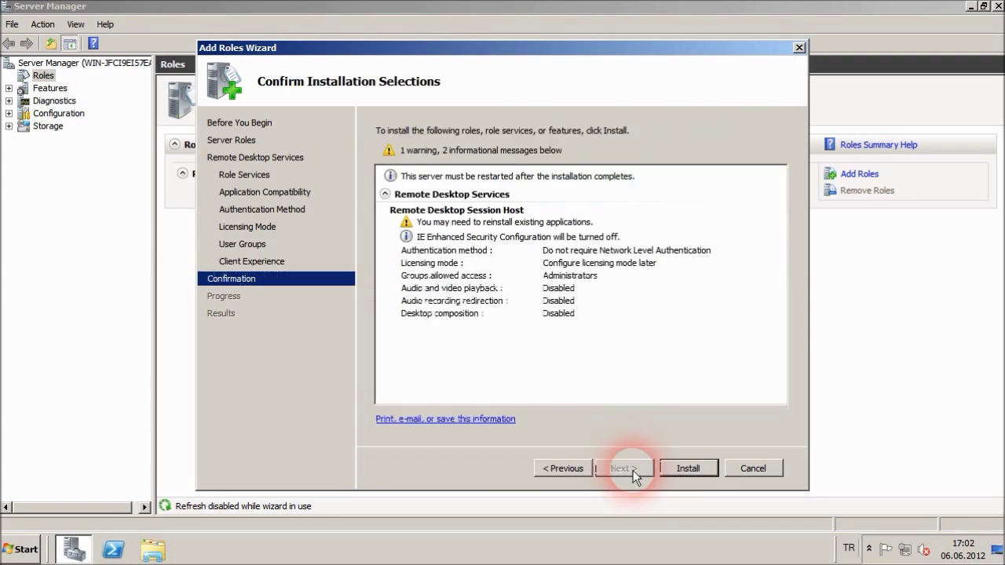
- Install the Remote Desktop Services role and restart the server to finish the installation
click(682, 467)
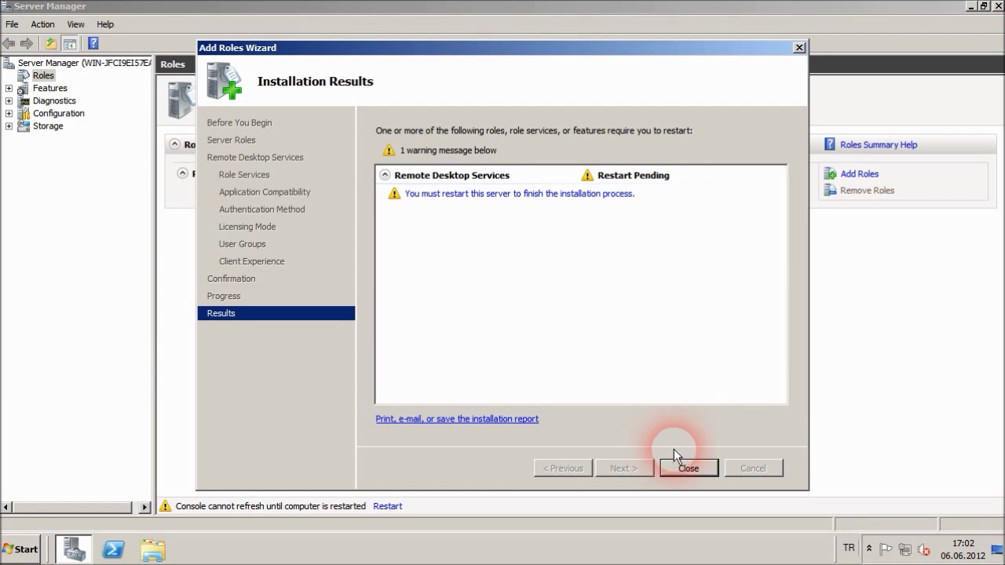
click(687, 468)
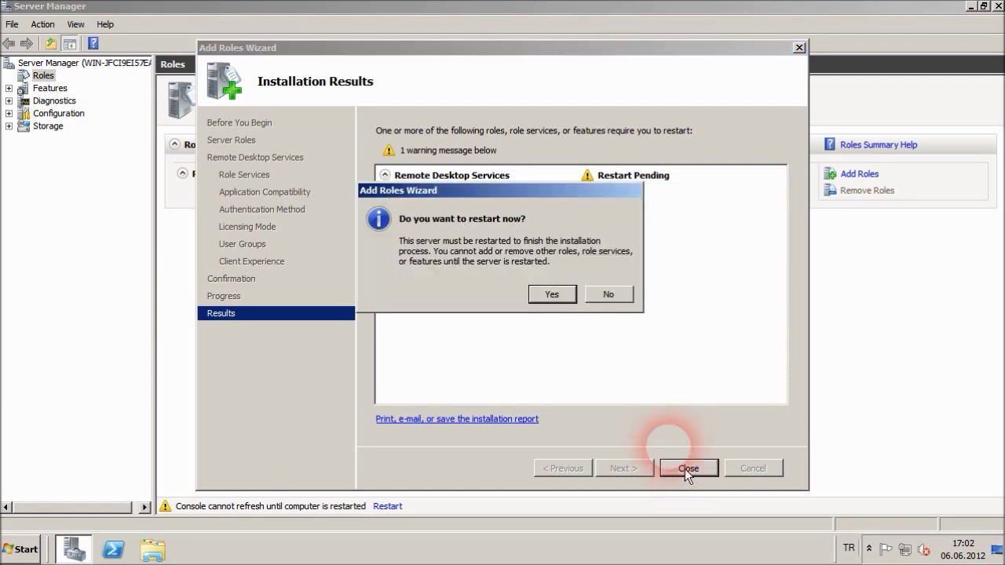
click(560, 299)
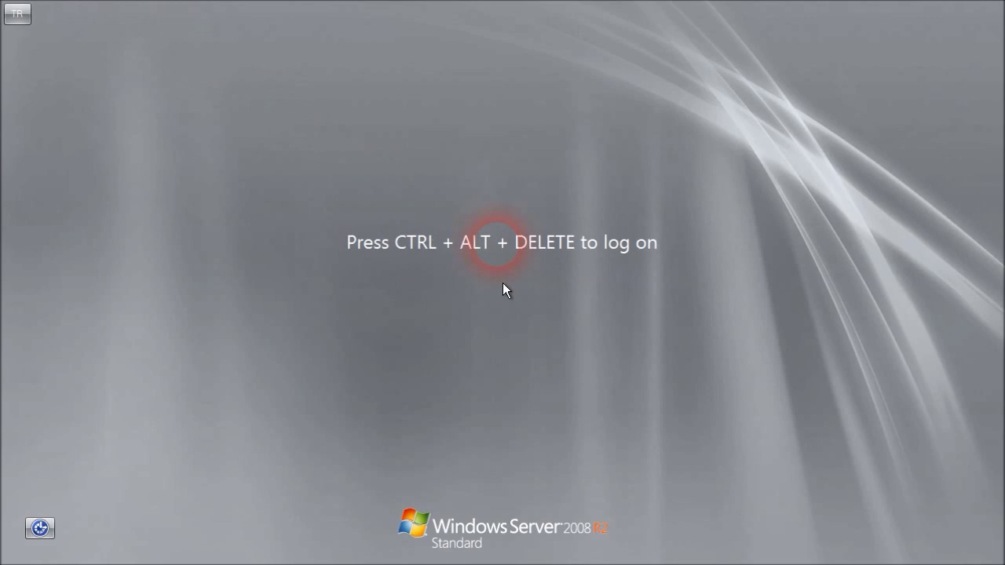
- Log on to the restarted server as Administrator, entering the account password
key(ctrl+alt+Delete)
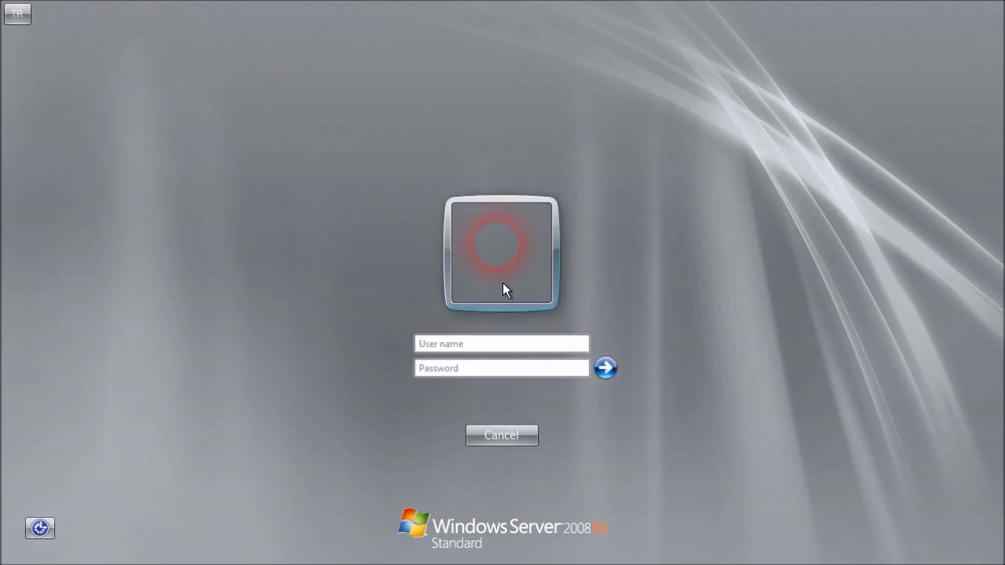
text(Administrator)
key(Tab)
text(••••••••)
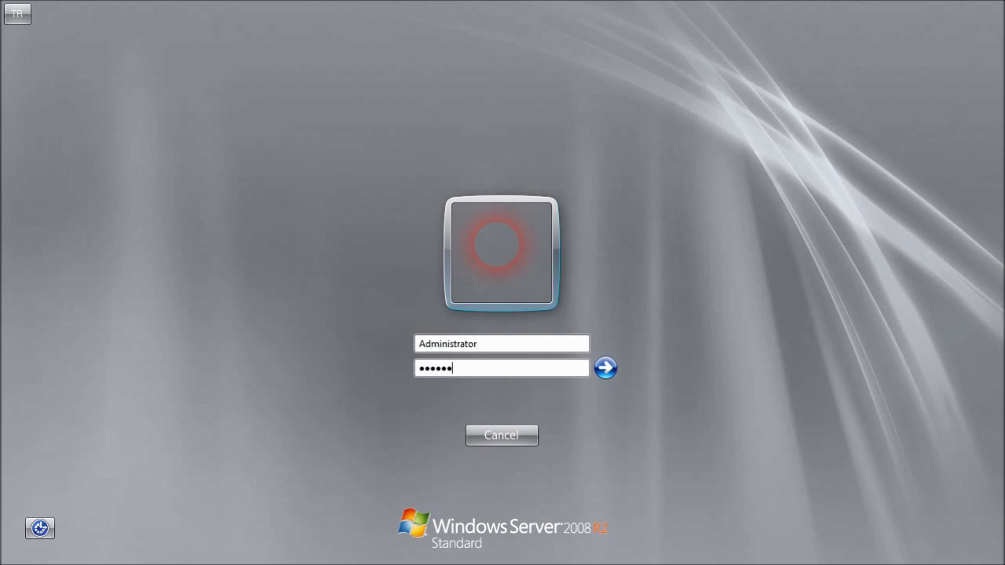
key(Return)
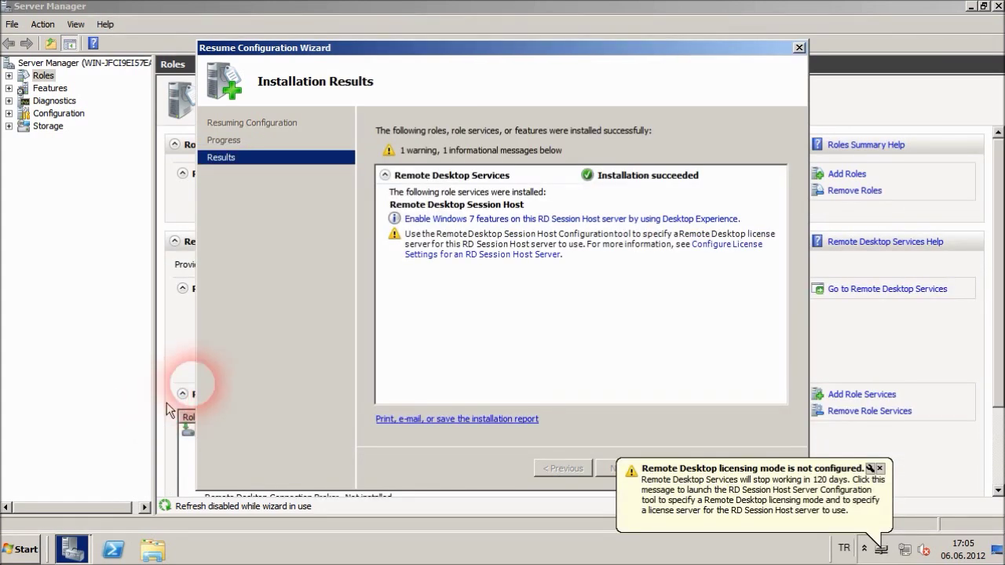
- Close the installation results and expand the Remote Desktop Services role in the Server Manager tree
click(833, 459)
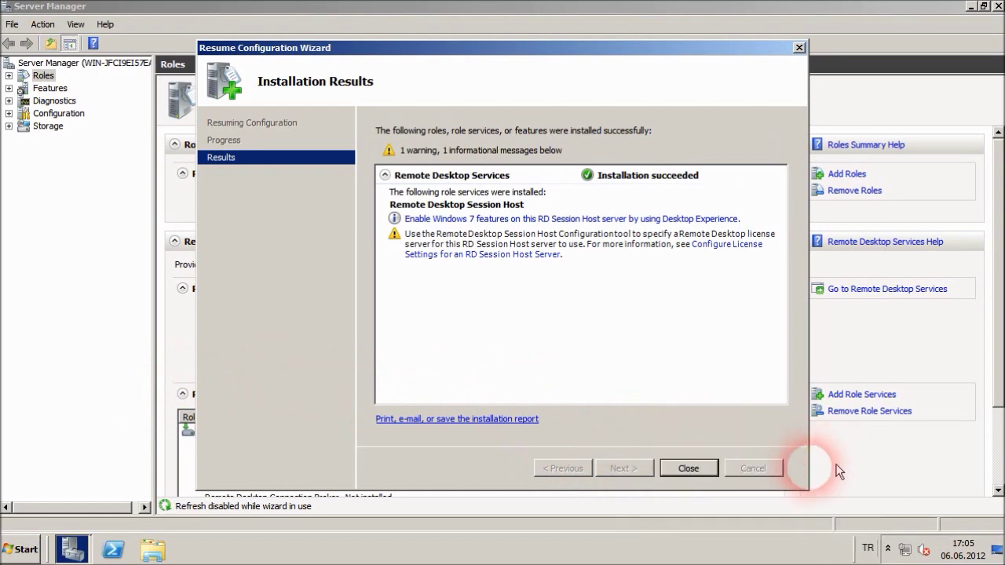
click(689, 469)
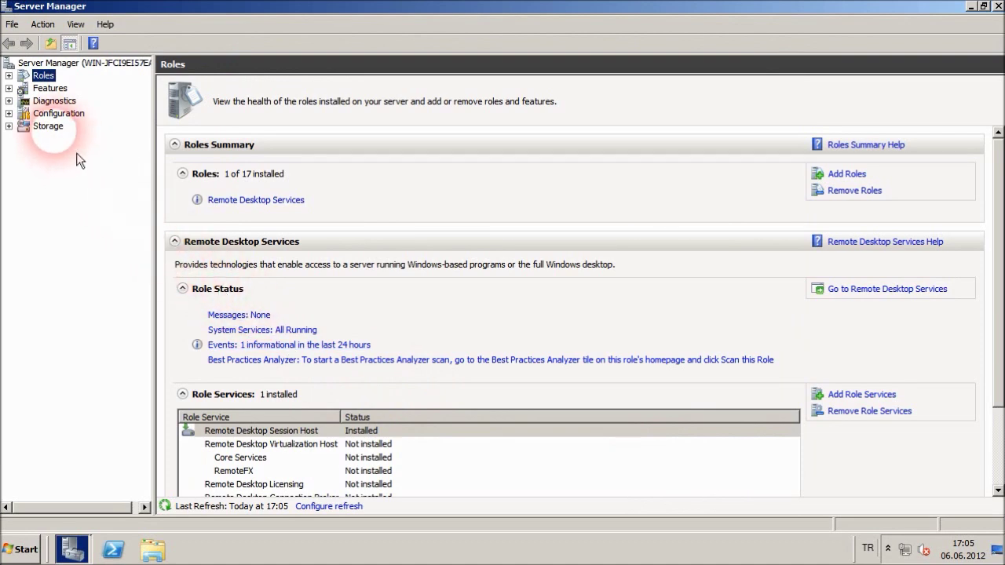
click(10, 76)
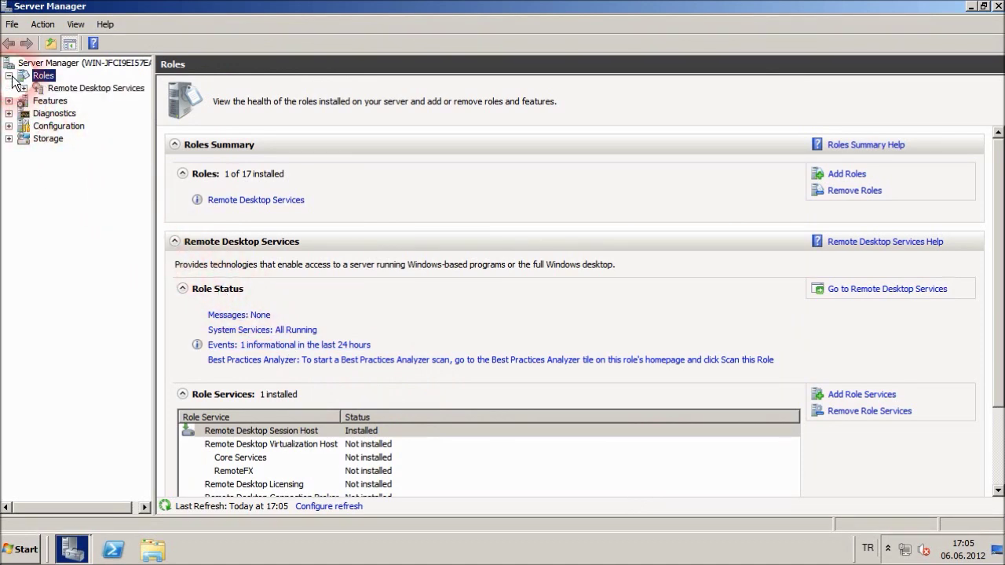
click(60, 89)
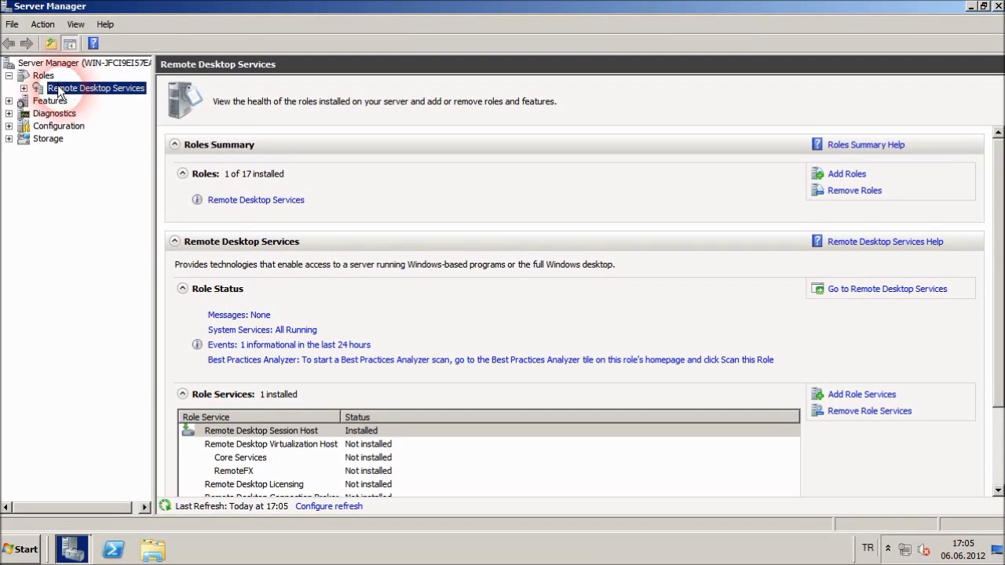
click(23, 88)
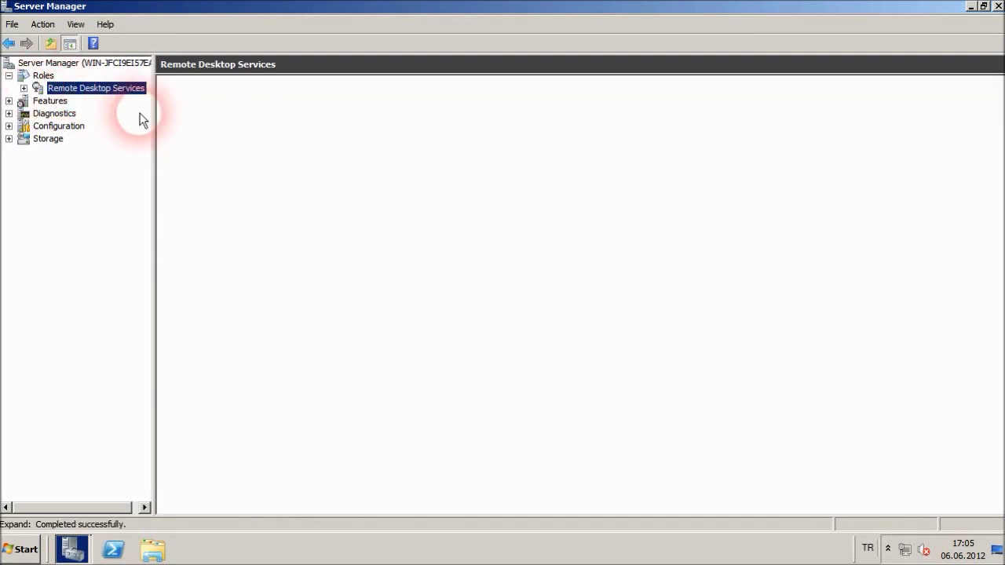
click(23, 88)
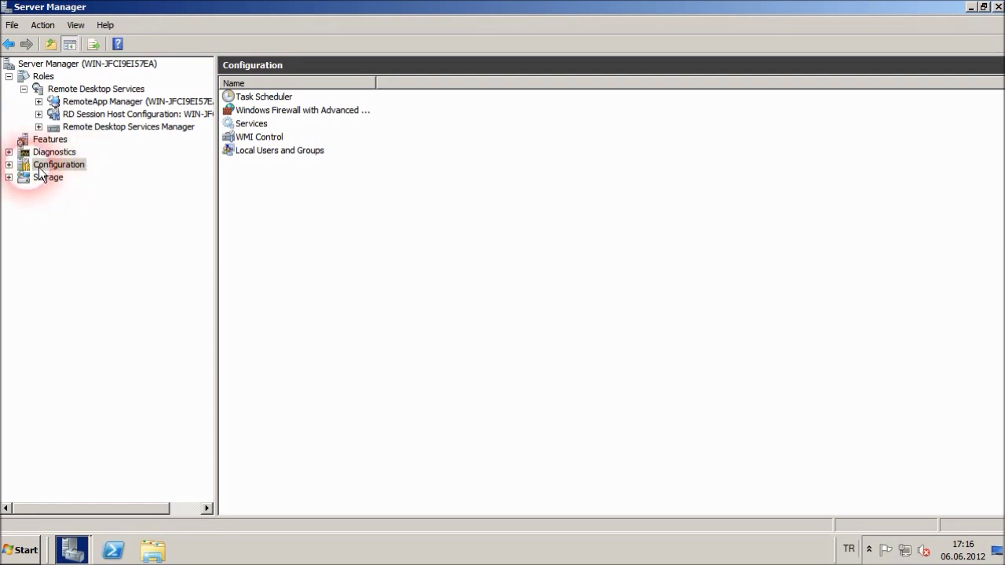
- Open the Users folder of Local Users and Groups under Configuration
click(9, 165)
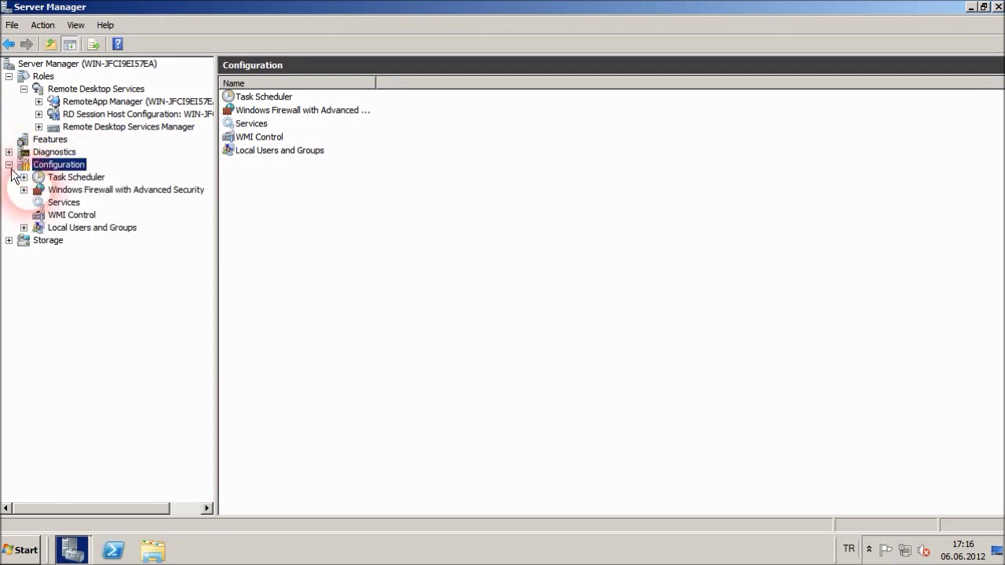
click(64, 227)
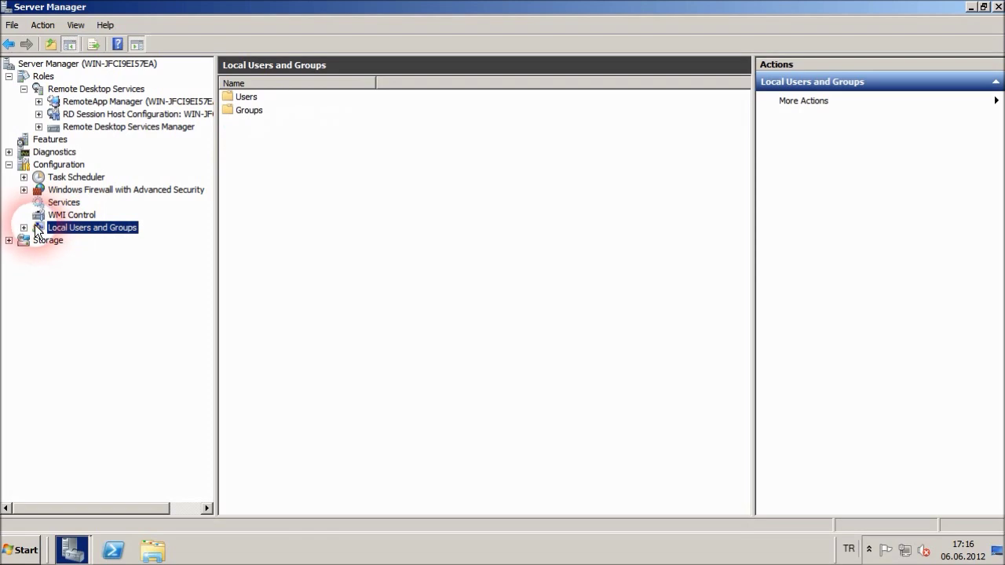
click(24, 227)
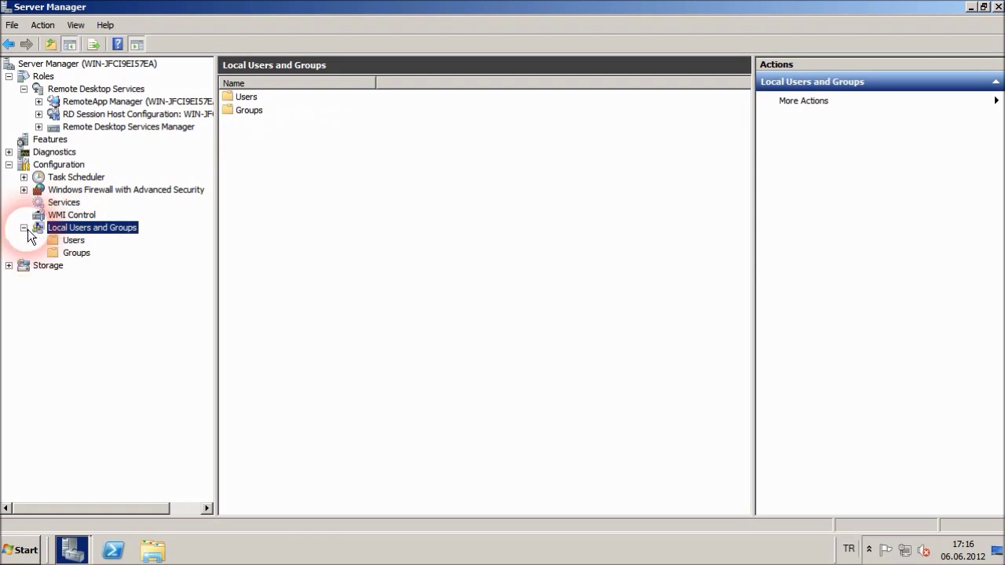
click(69, 242)
- Create a local user with user name, full name and password, without requiring a change at next logon and with the password never expiring
right_click(254, 153)
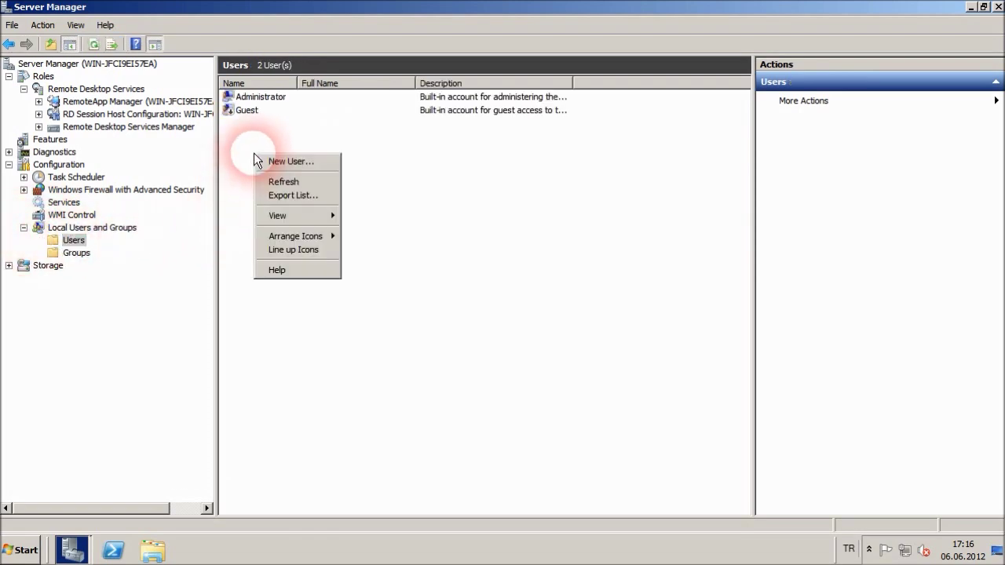
click(298, 161)
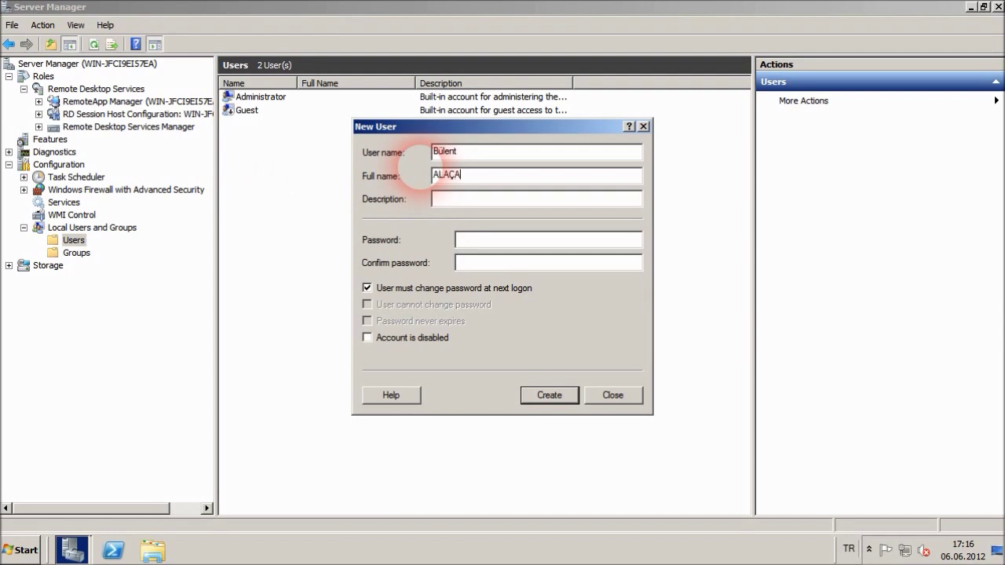
key(Tab)
key(Caps_Lock)
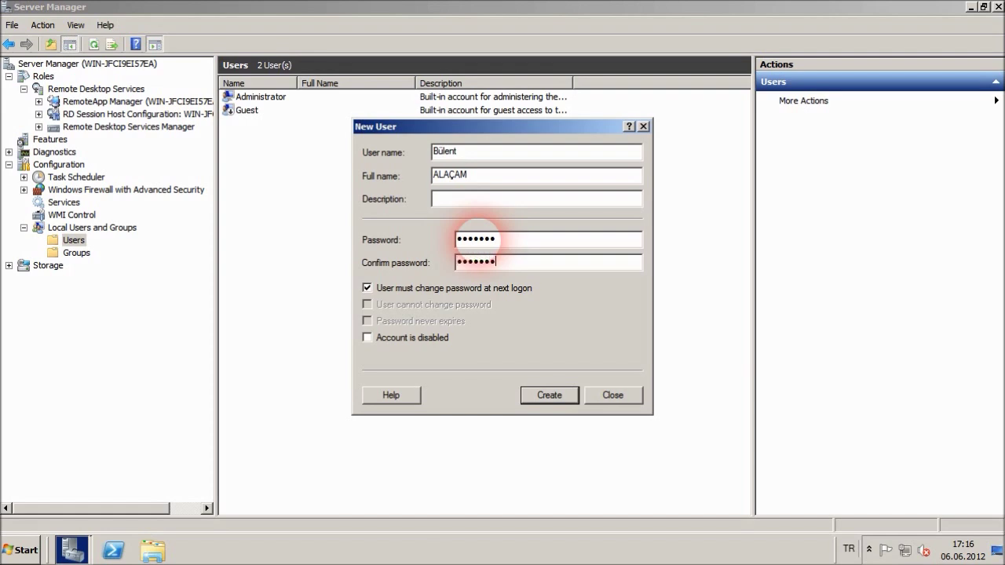
click(427, 285)
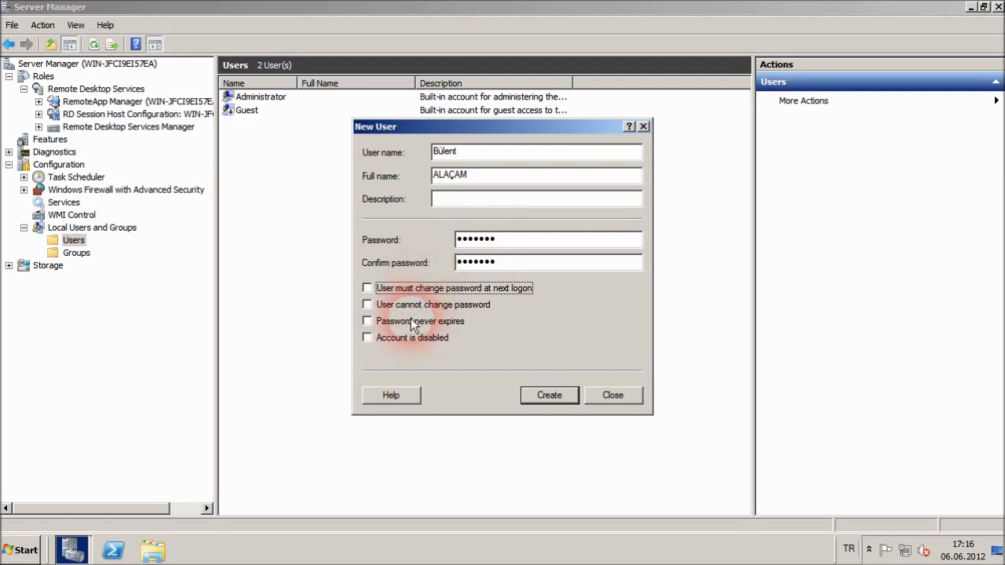
click(414, 322)
click(540, 396)
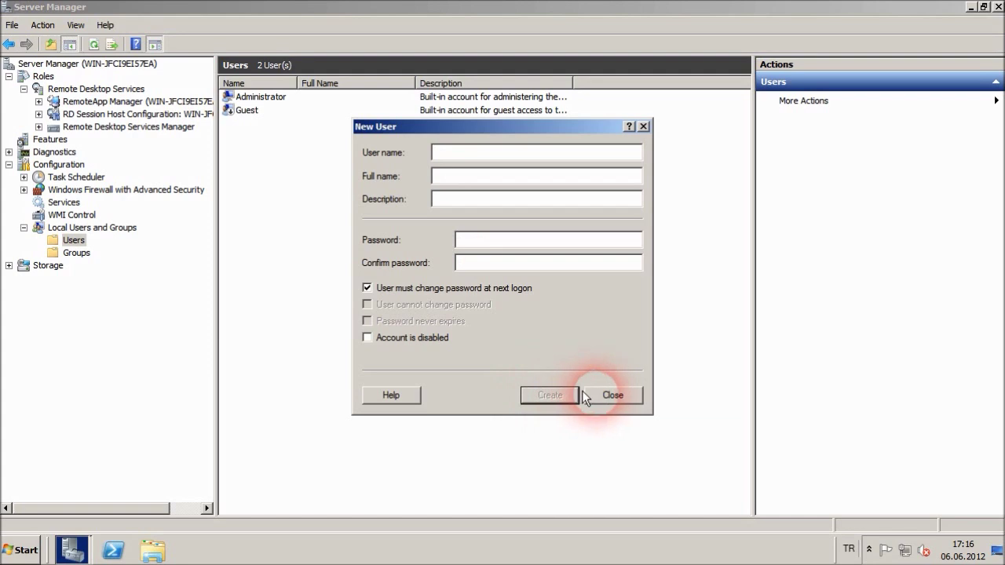
click(609, 398)
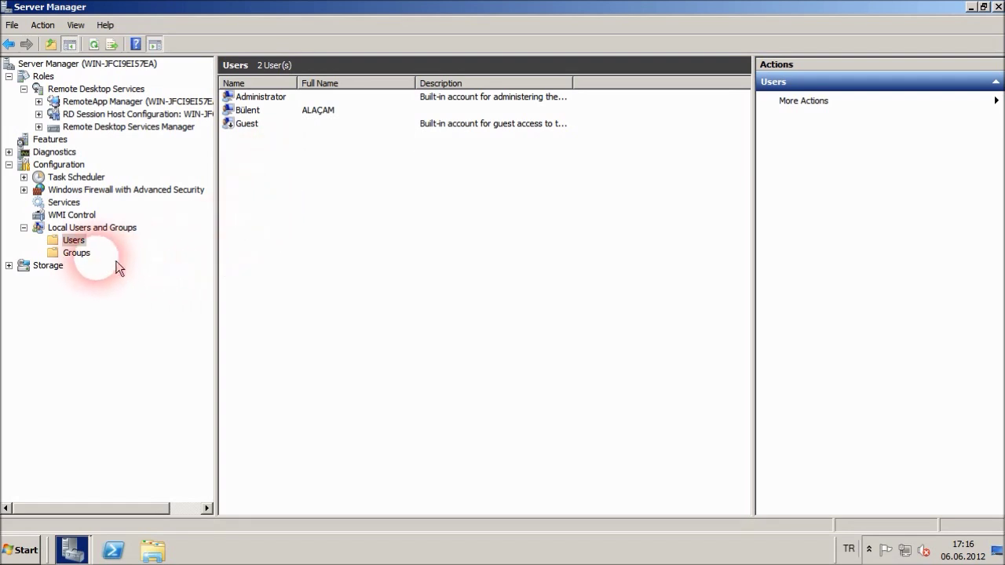
- Add the newly created local user to the Administrators group, checking the name against the local computer, and apply the membership change
click(79, 255)
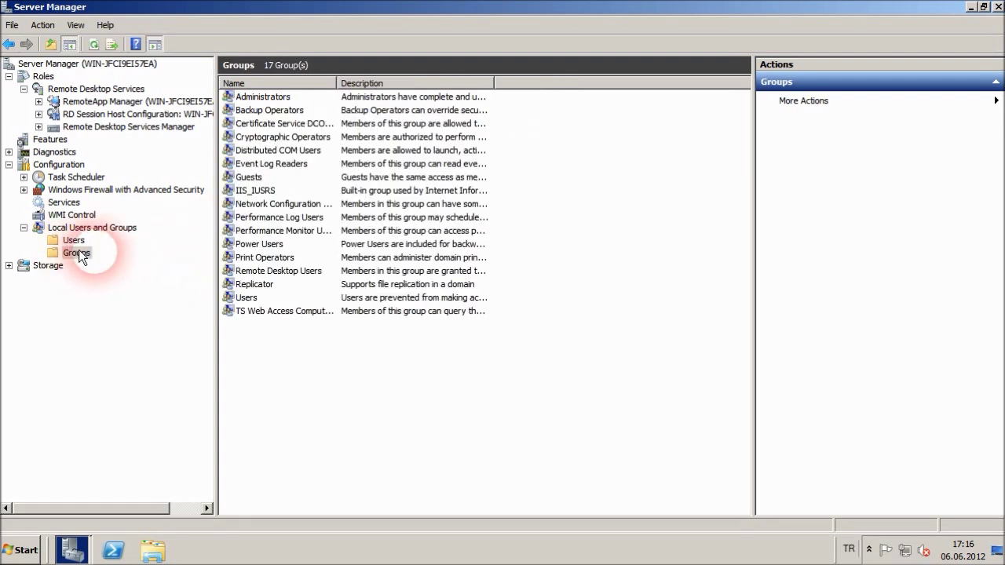
double_click(257, 98)
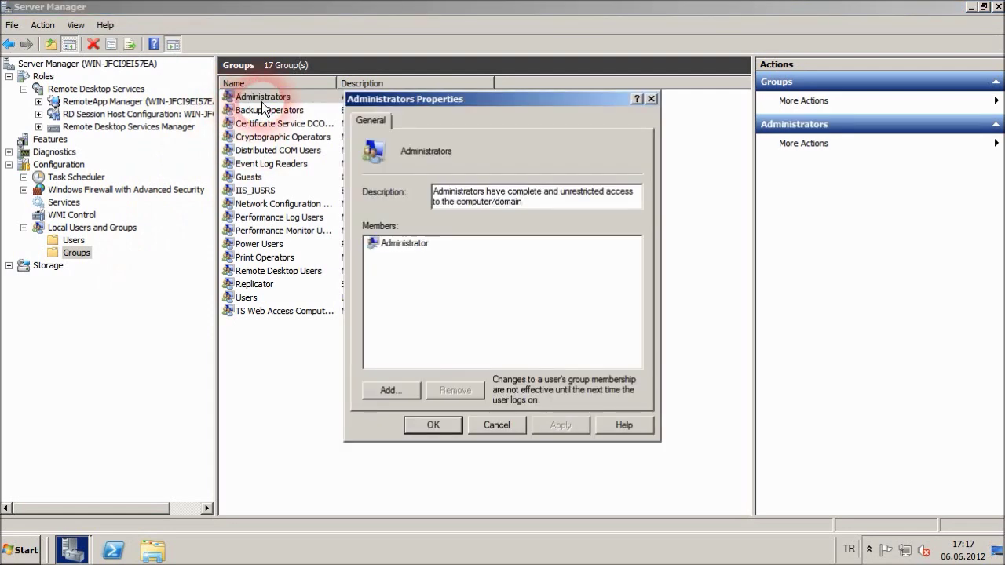
click(388, 388)
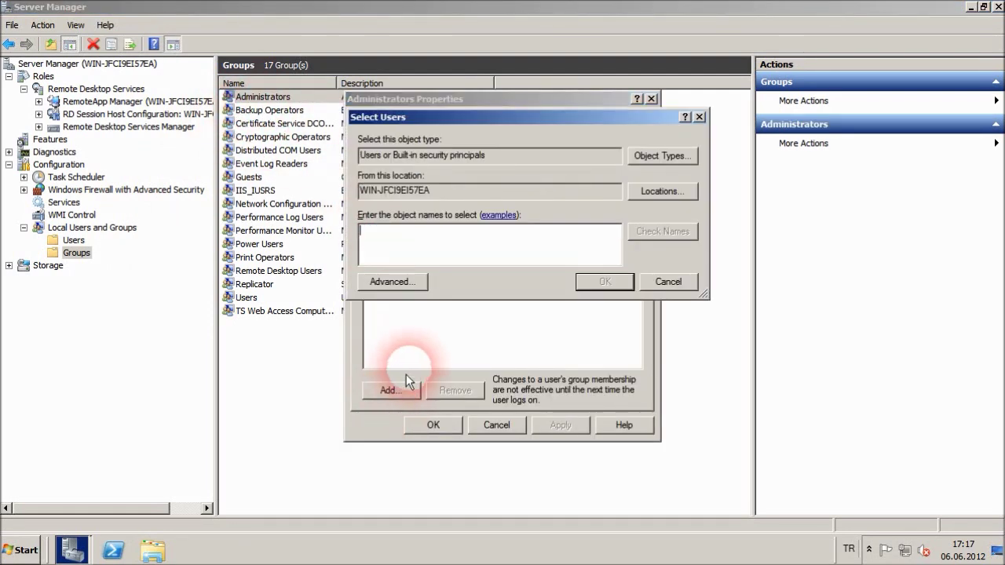
click(444, 251)
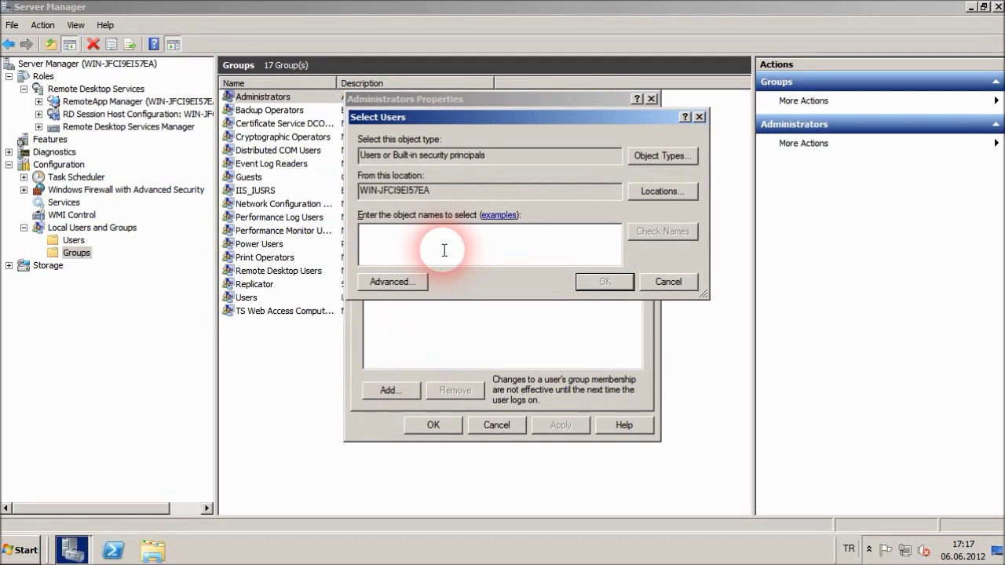
text(bülent)
click(640, 234)
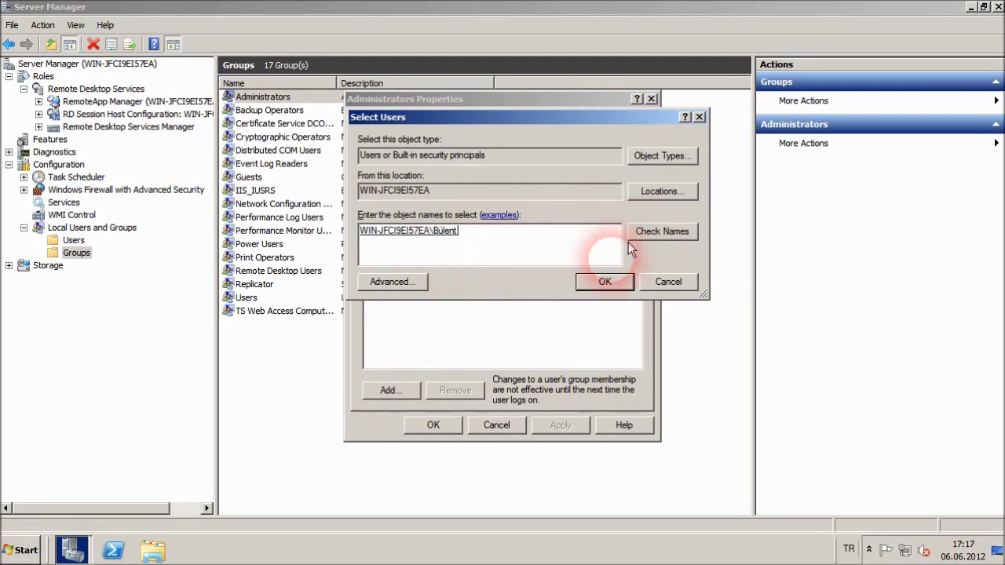
click(603, 280)
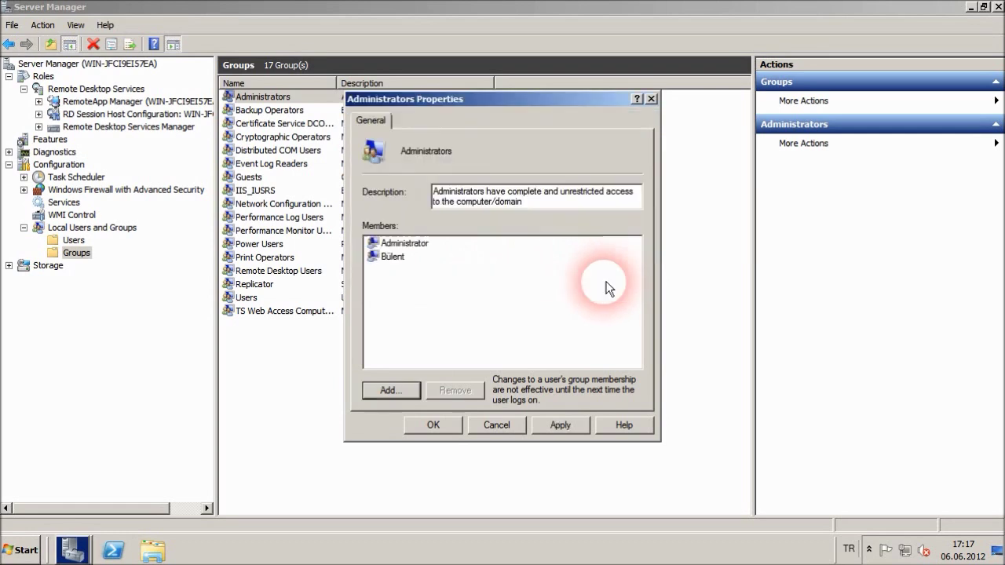
click(577, 429)
click(447, 425)
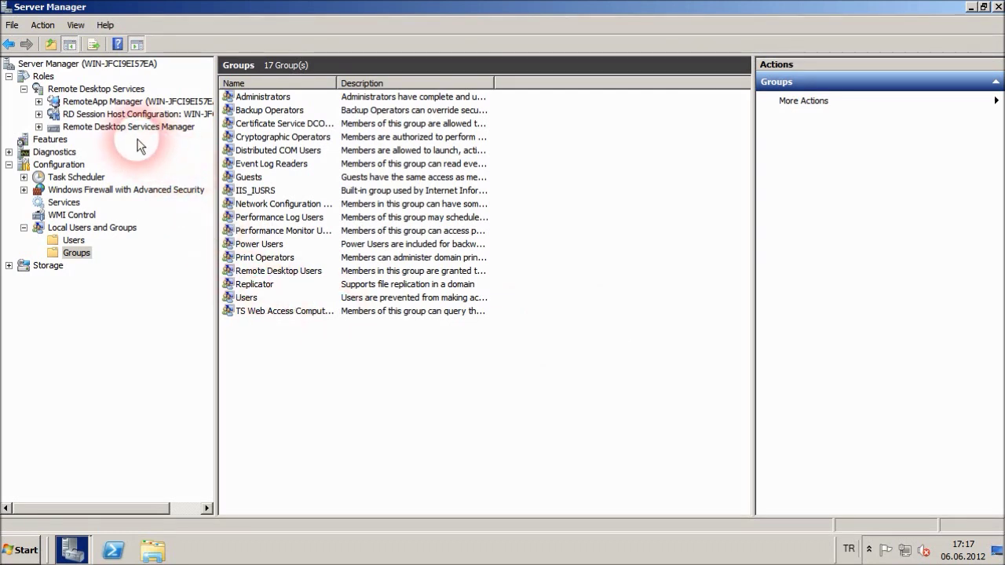
- Open Remote Desktop Services Manager under the Remote Desktop Services role and widen the Server column of its user list
click(110, 127)
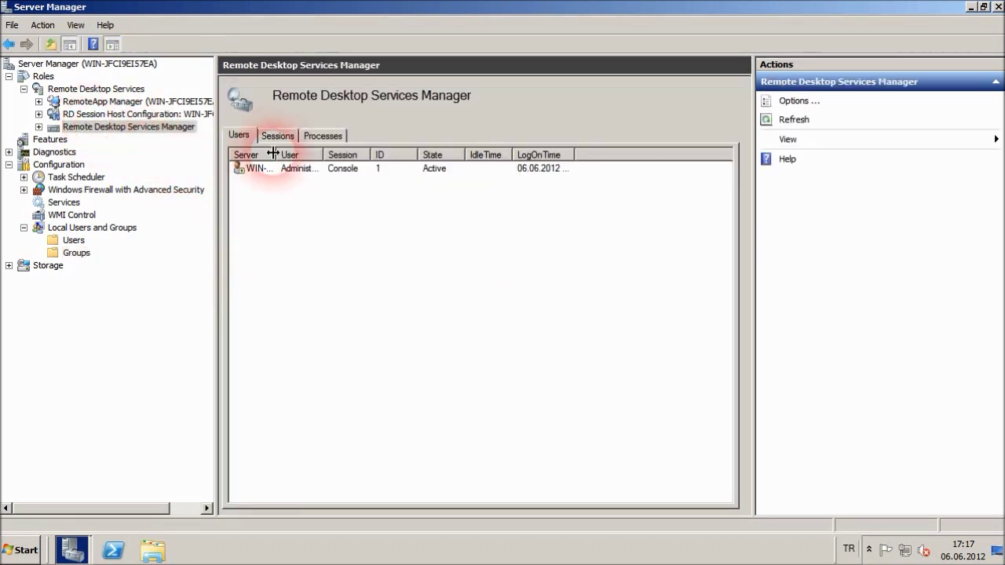
drag(279, 154, 400, 154)
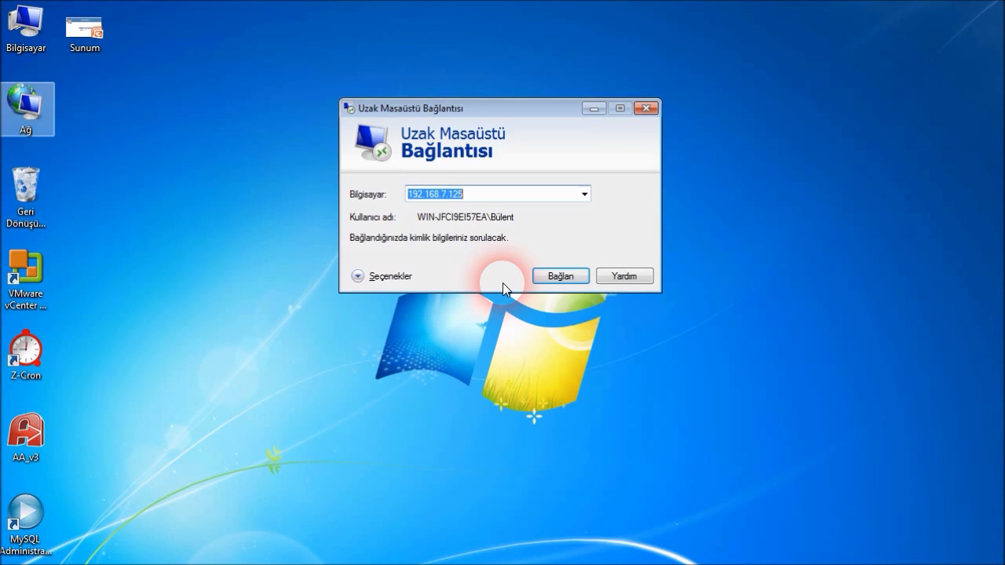
- Switch to Remote Desktop Connection on the client and connect to 192.168.7.125 with the new user's password, accepting the certificate without being asked again
click(503, 198)
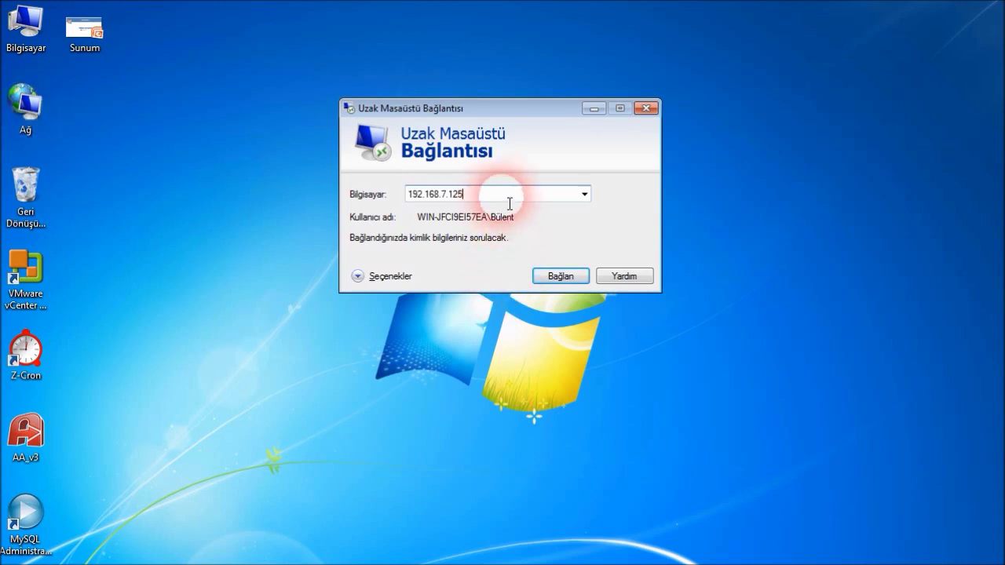
drag(531, 104, 540, 95)
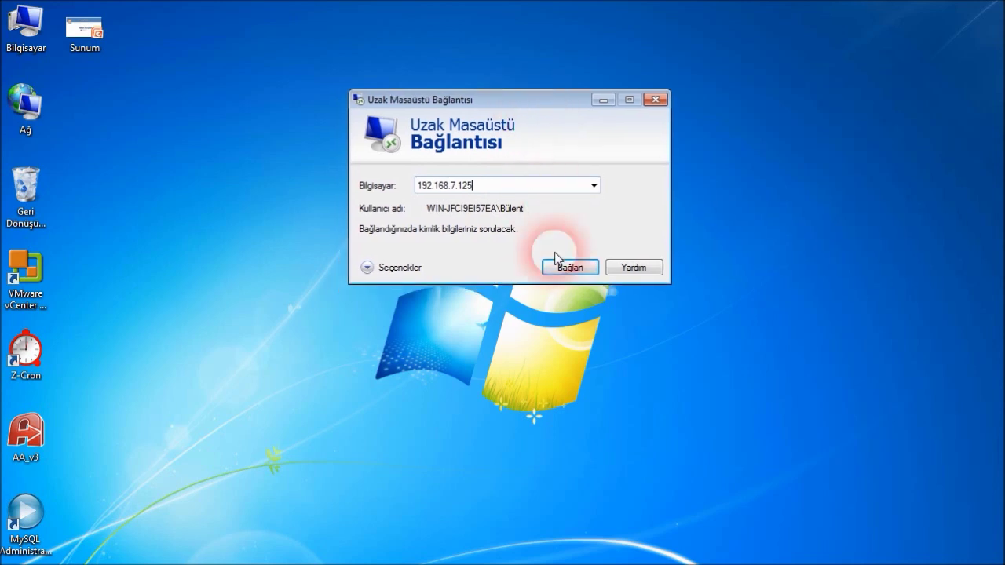
click(560, 265)
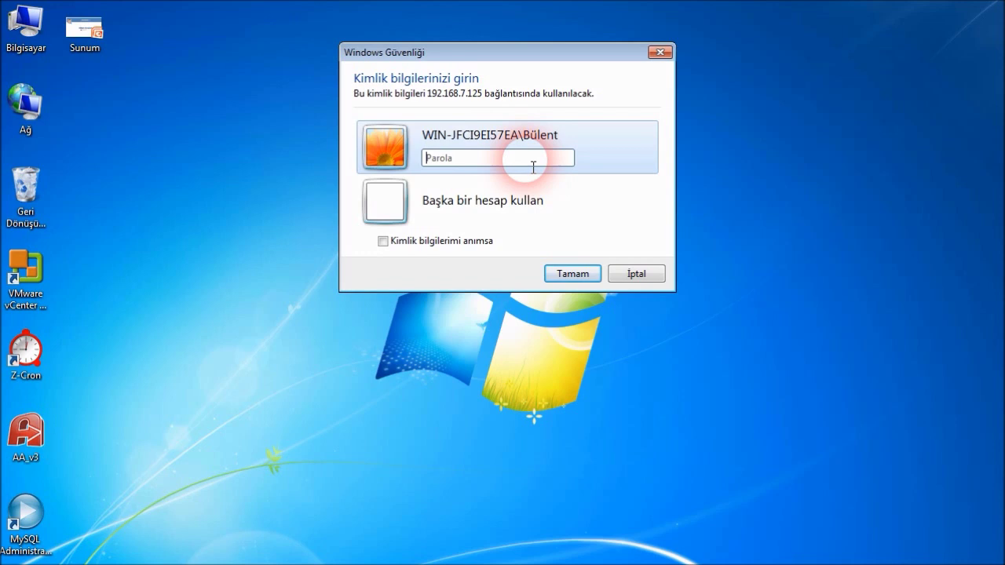
text(••••••)
key(Return)
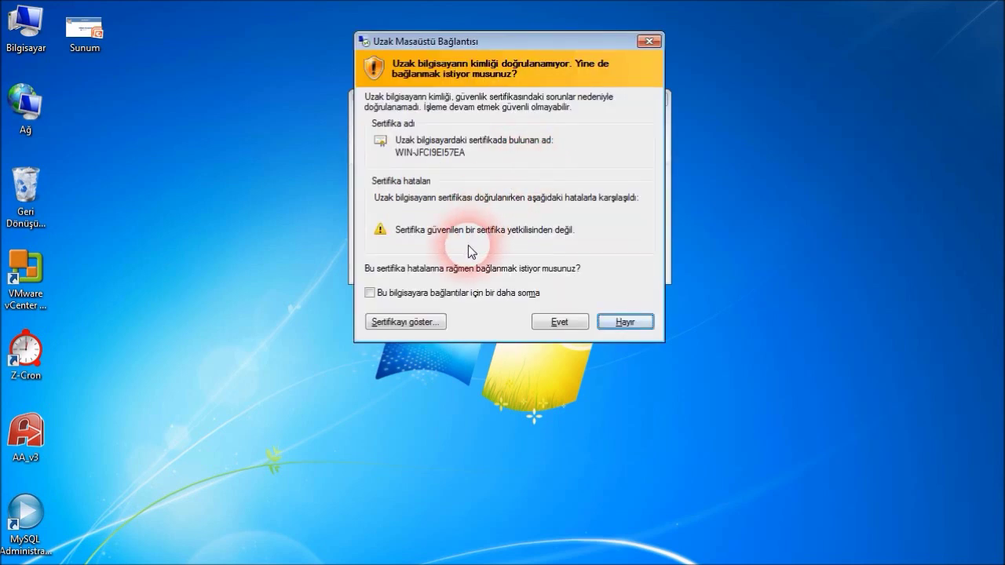
click(372, 294)
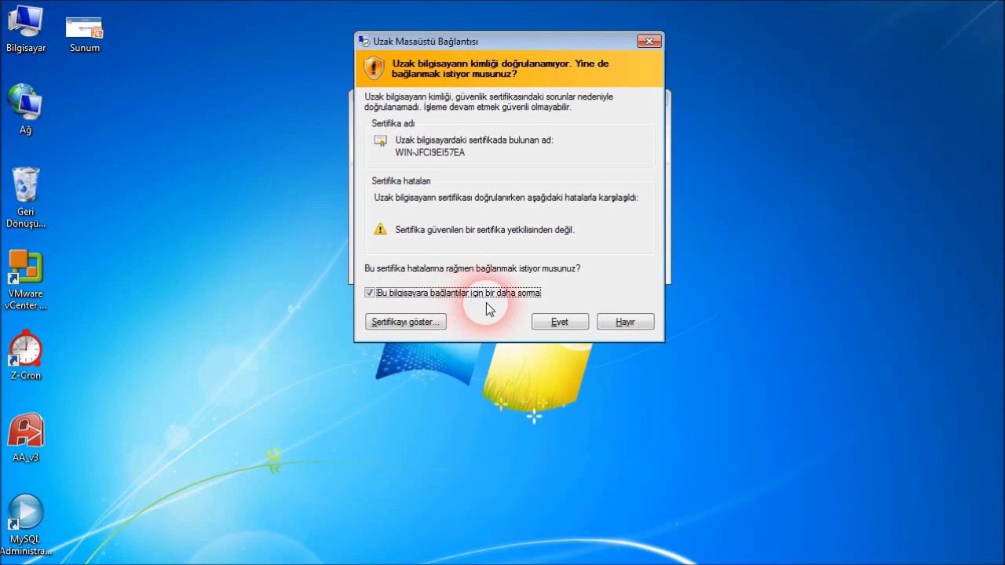
click(548, 323)
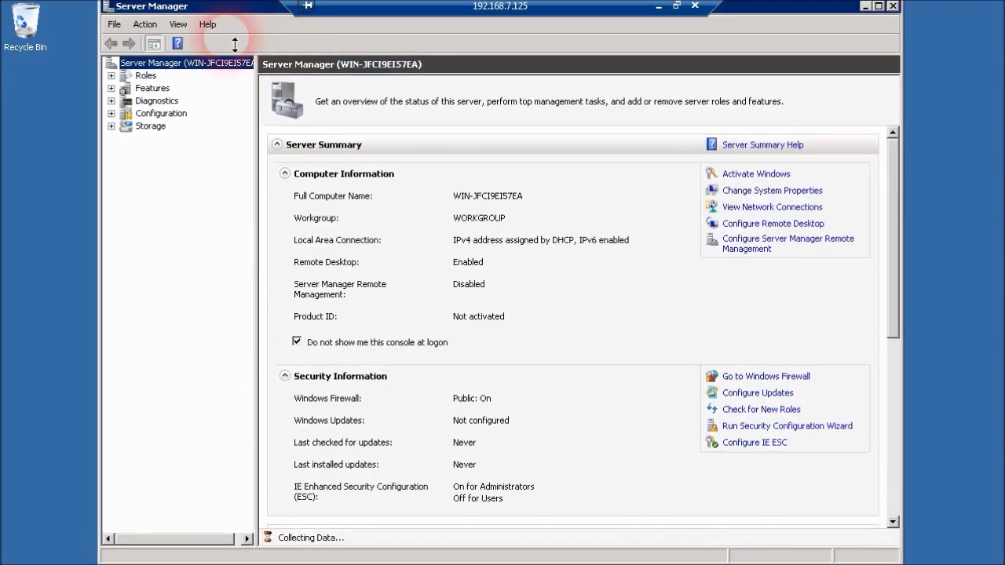
- Maximize Server Manager in the remote session, open Remote Desktop Services Manager under Roles and widen the navigation tree
double_click(224, 10)
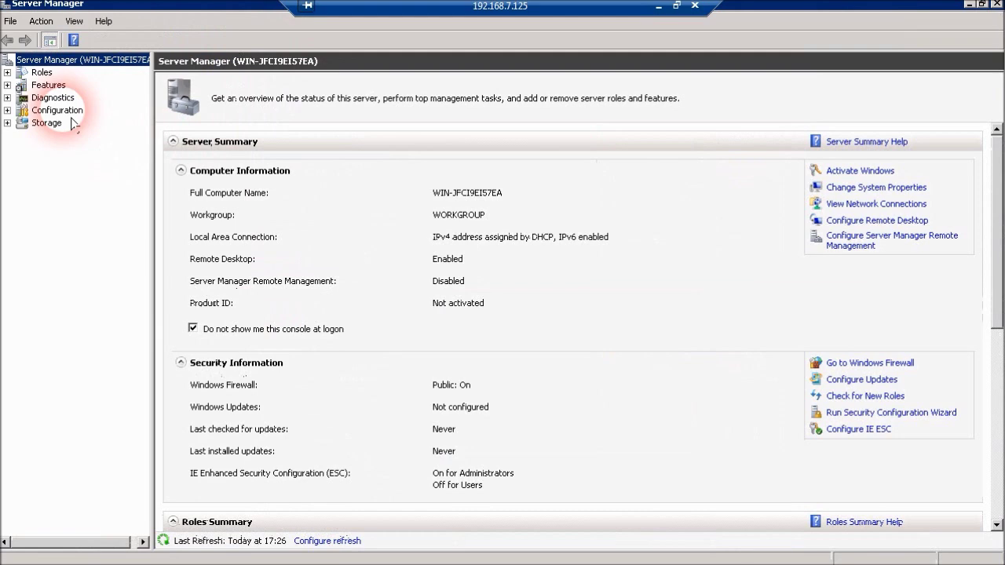
click(7, 72)
click(22, 84)
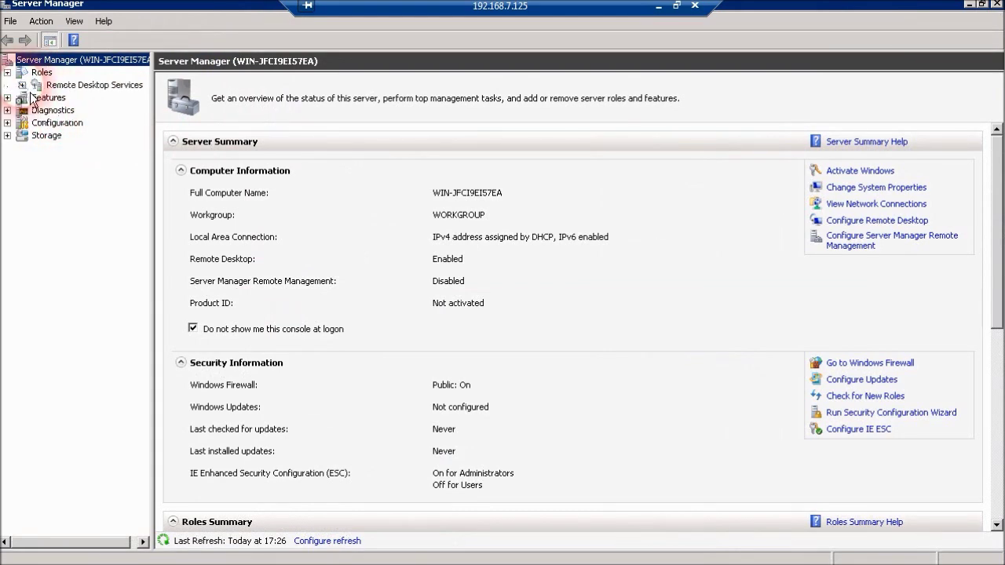
click(103, 123)
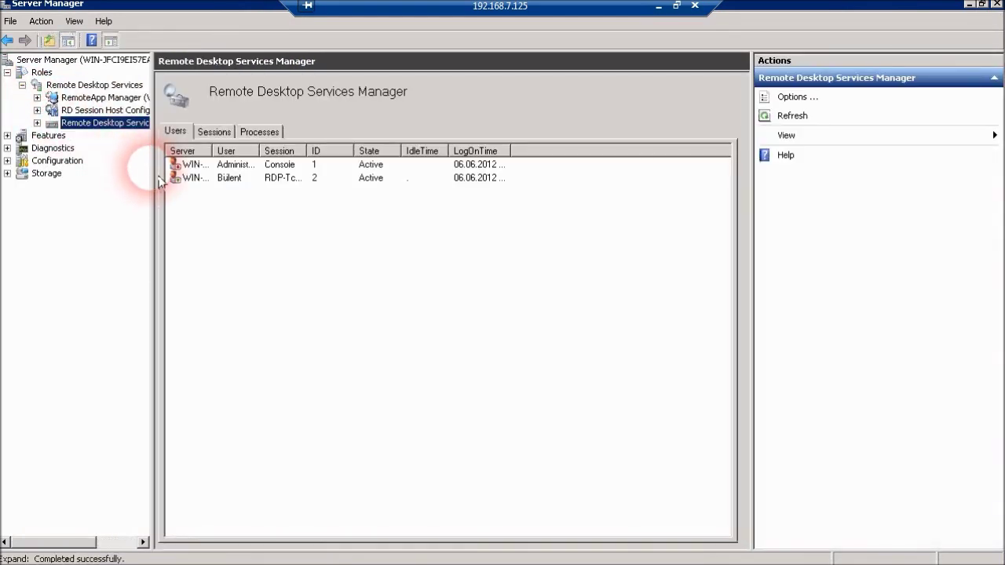
drag(154, 179, 223, 181)
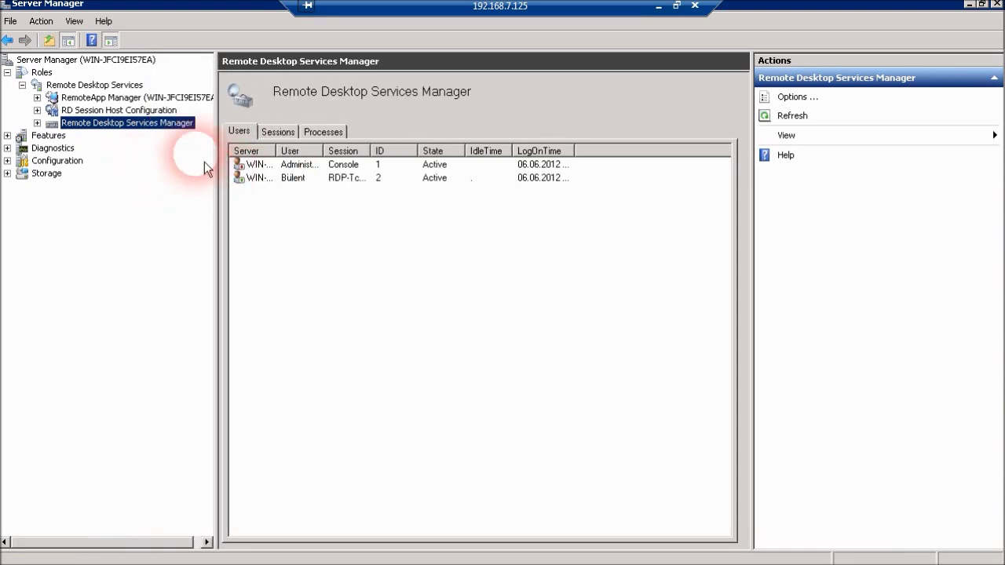
- Widen the Server and Session columns of the connected users list and select the new user's remote session to examine it
drag(283, 158, 422, 151)
click(346, 181)
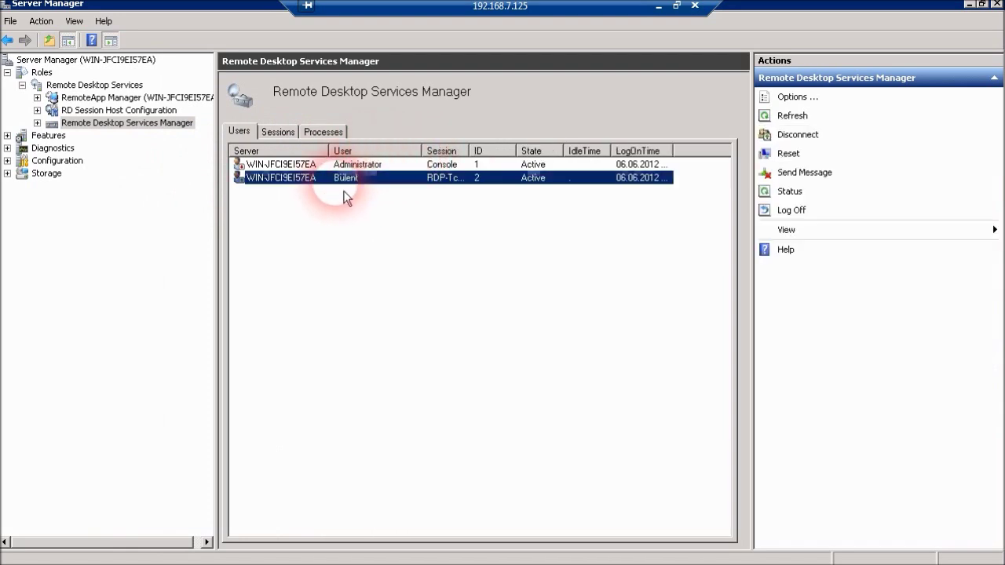
drag(470, 157, 493, 160)
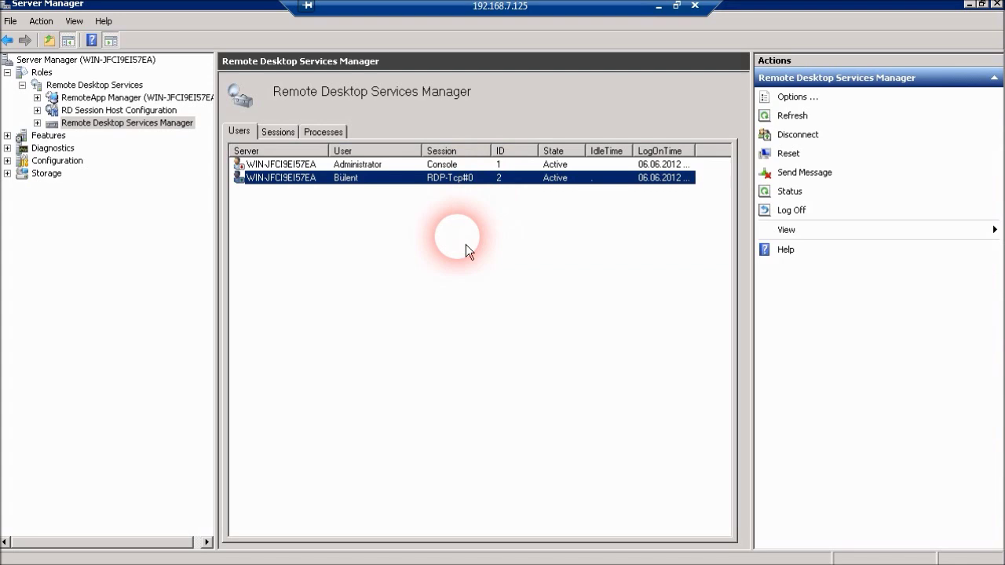